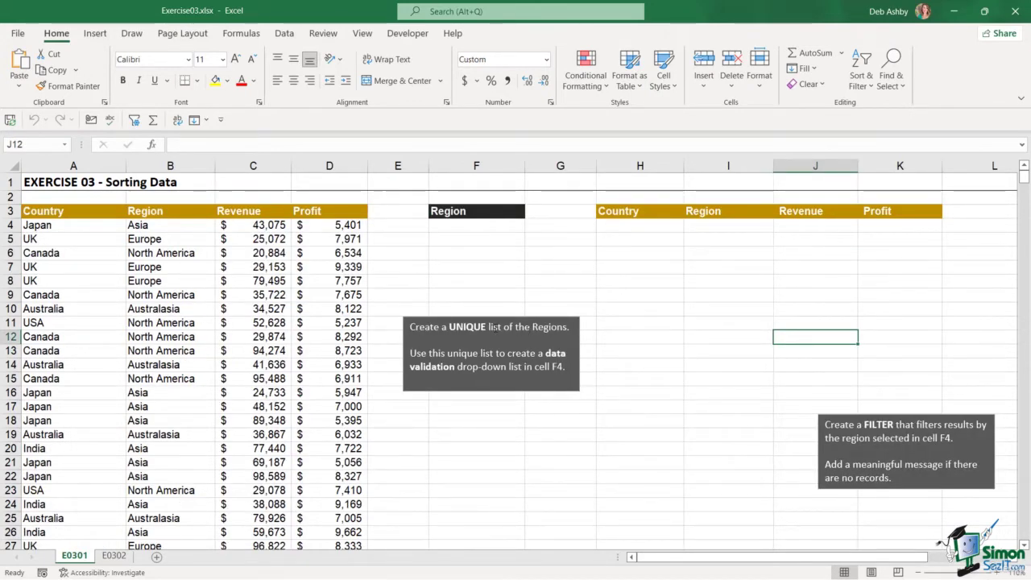
# Enter =UNIQUE(B4:B27) in M7 so Asia, Europe, North America and Australasia spill below.
pyautogui.moveTo(743, 562); pyautogui.dragTo(869, 566)
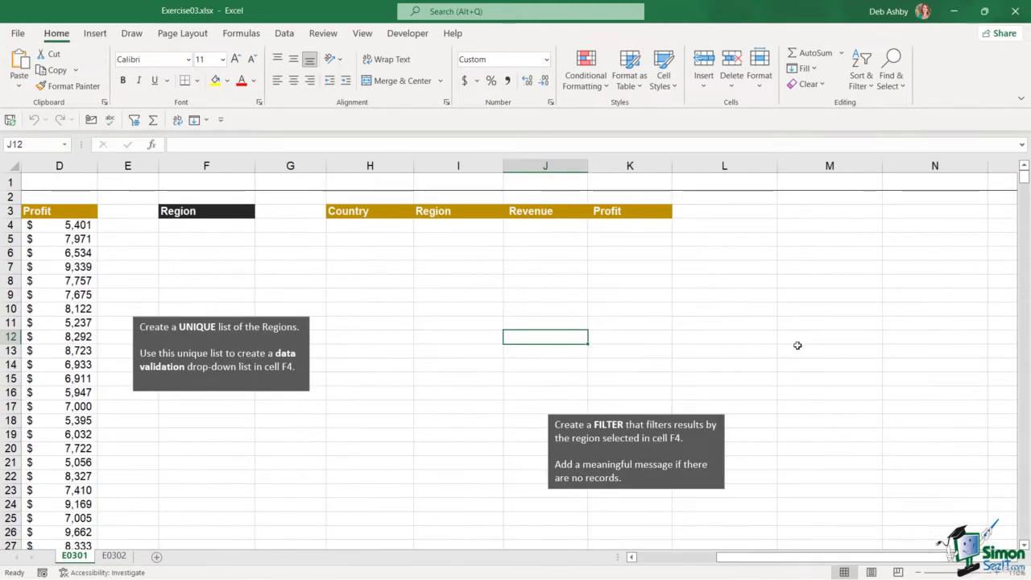
pyautogui.click(794, 269)
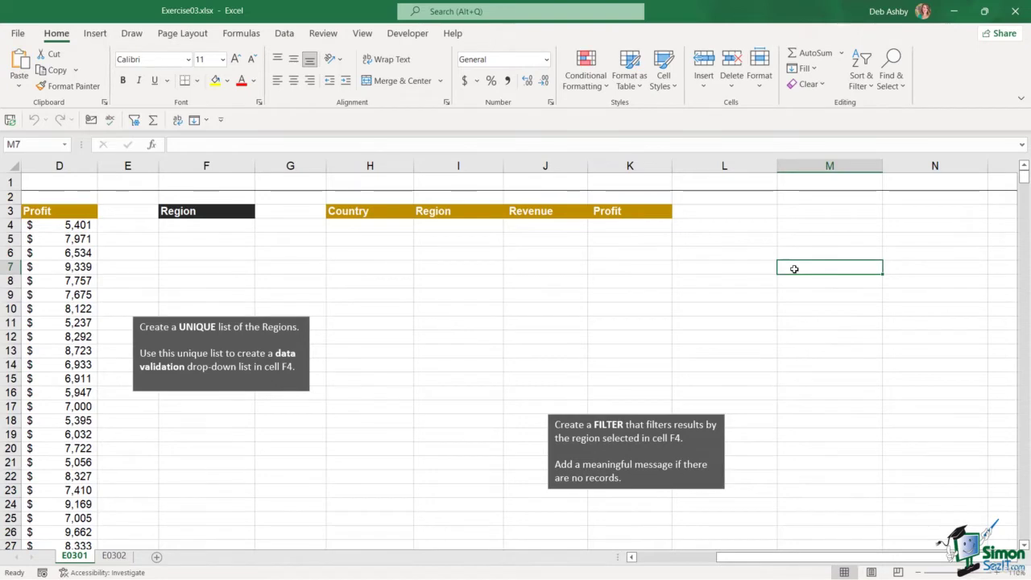
pyautogui.write('=UNIQU')
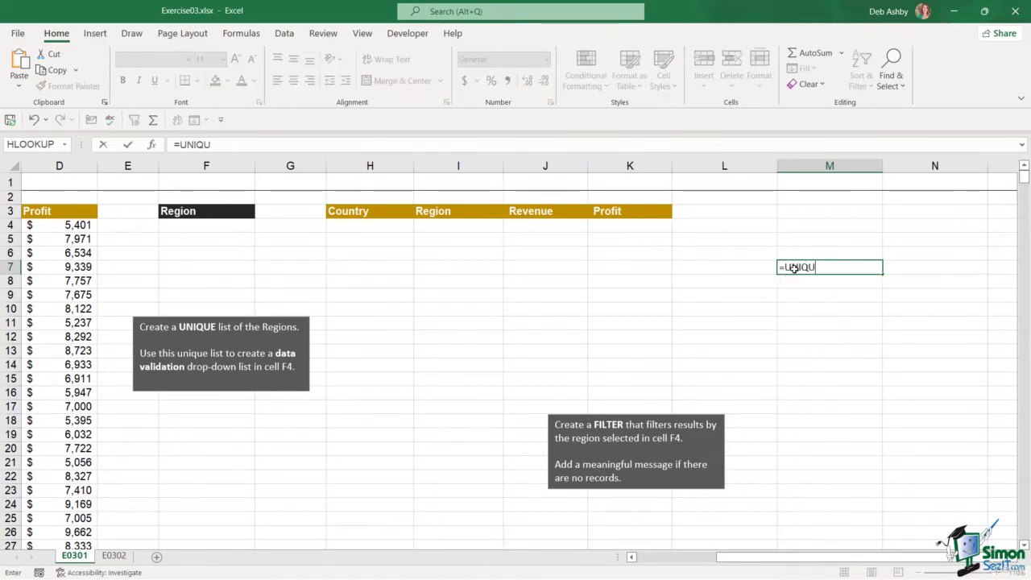
pyautogui.write('E(')
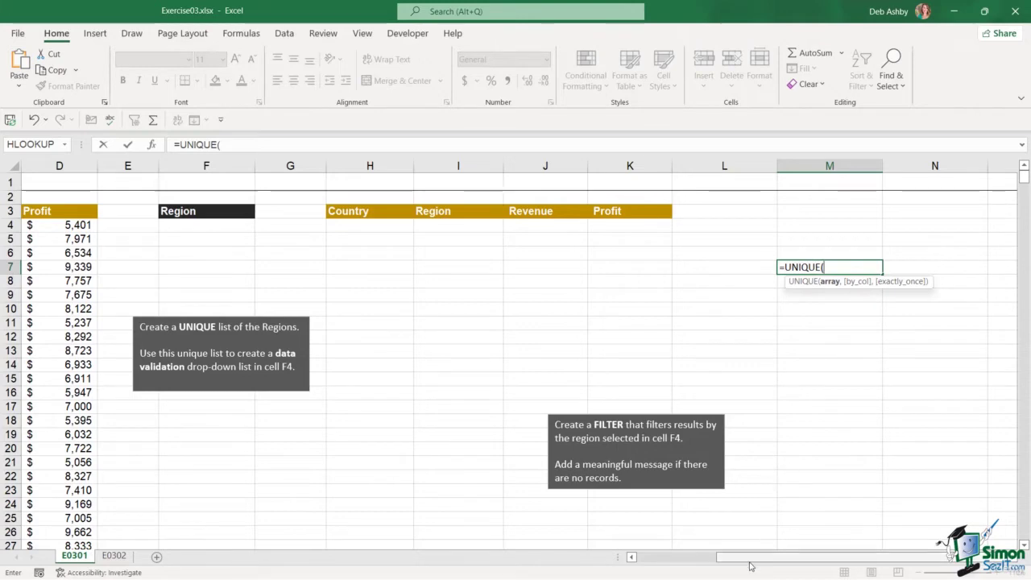
pyautogui.moveTo(750, 564); pyautogui.dragTo(668, 563)
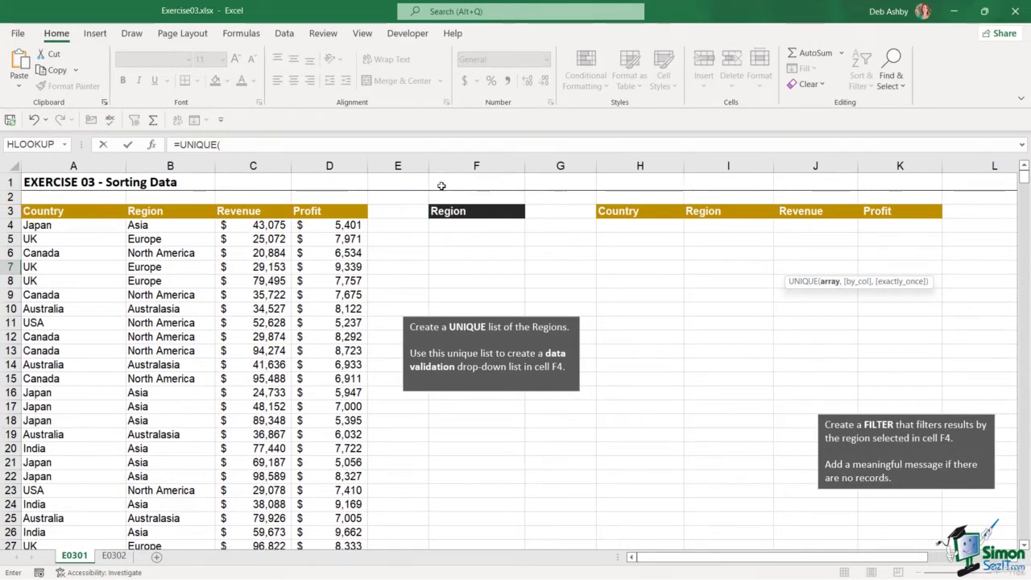
pyautogui.click(157, 228)
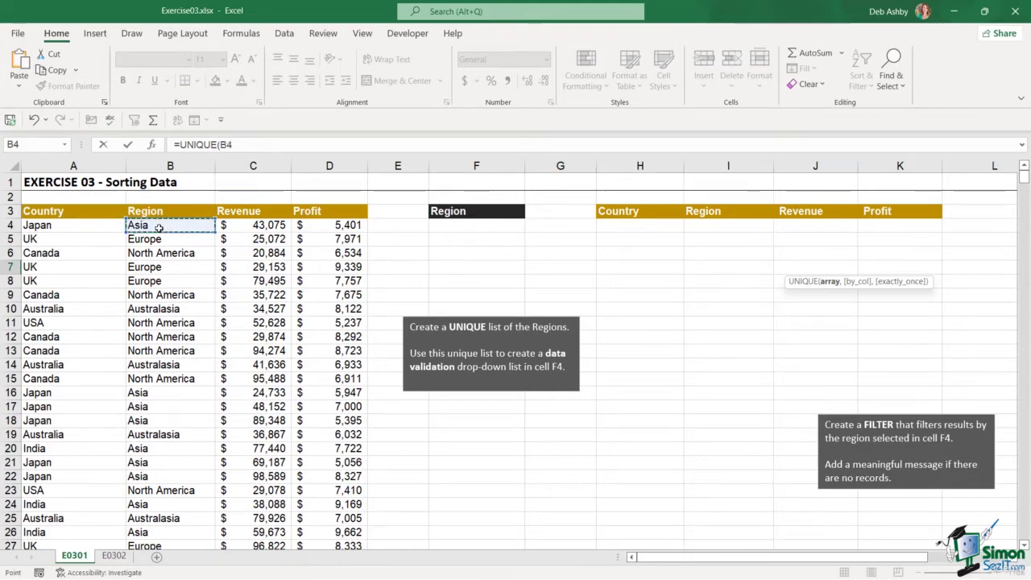
pyautogui.hotkey('ctrl', 'shift', 'Down')
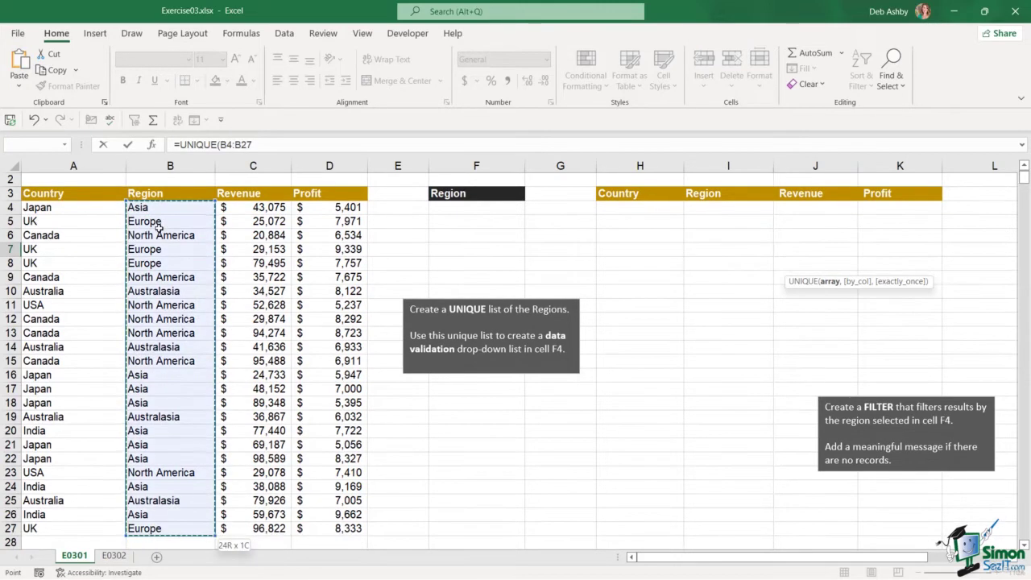
pyautogui.click(260, 145)
pyautogui.write(')')
pyautogui.press('Return')
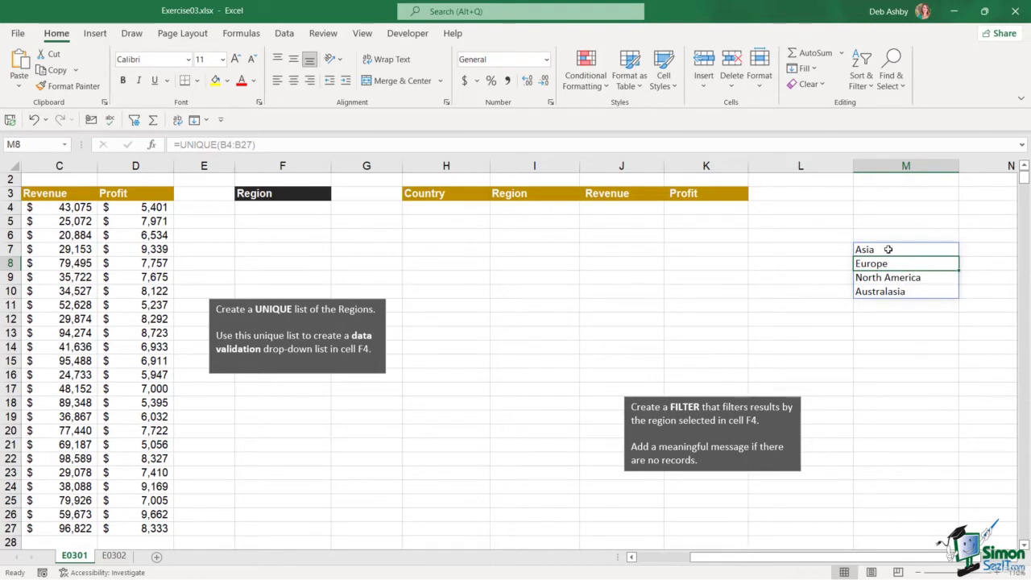
# Add List data validation to F4 sourced from the unique regions $M$7:$M$10.
pyautogui.click(285, 206)
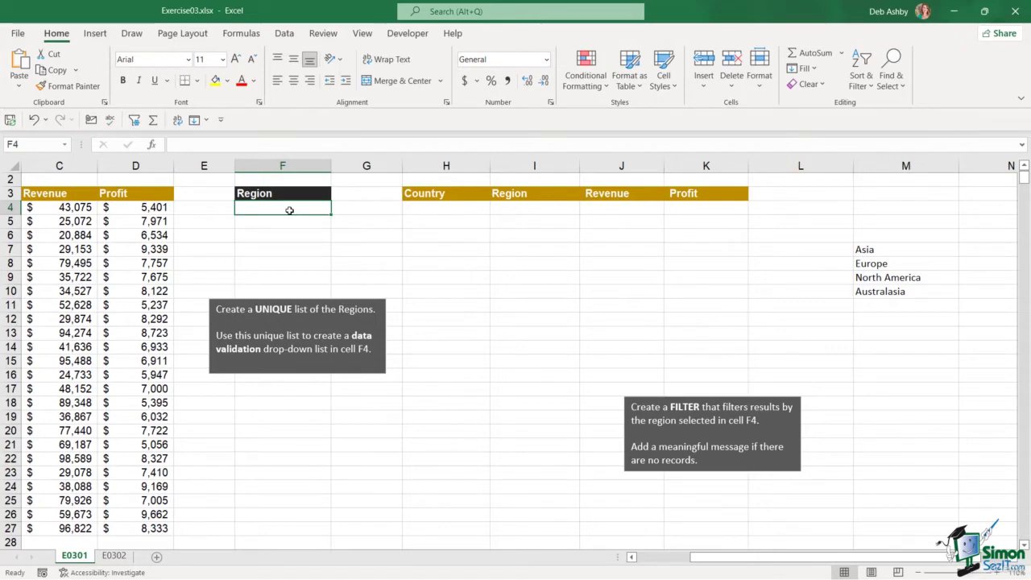
pyautogui.click(284, 34)
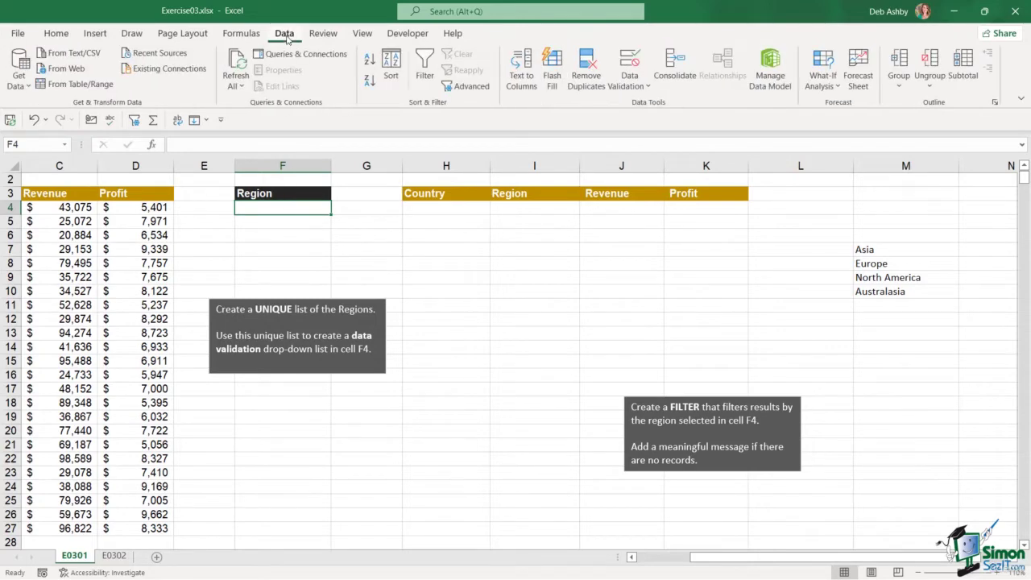
pyautogui.click(641, 92)
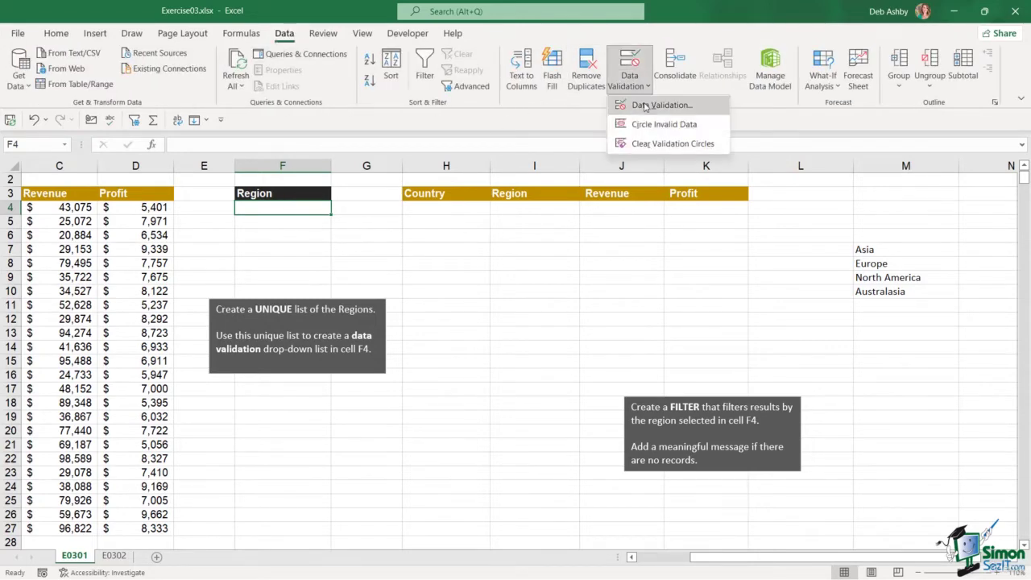
pyautogui.click(645, 106)
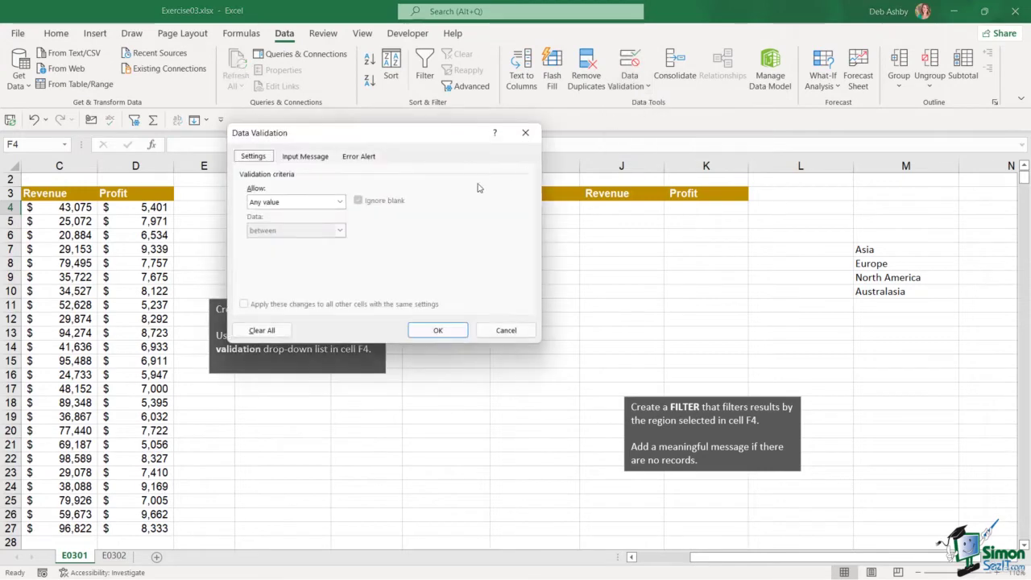
pyautogui.click(340, 201)
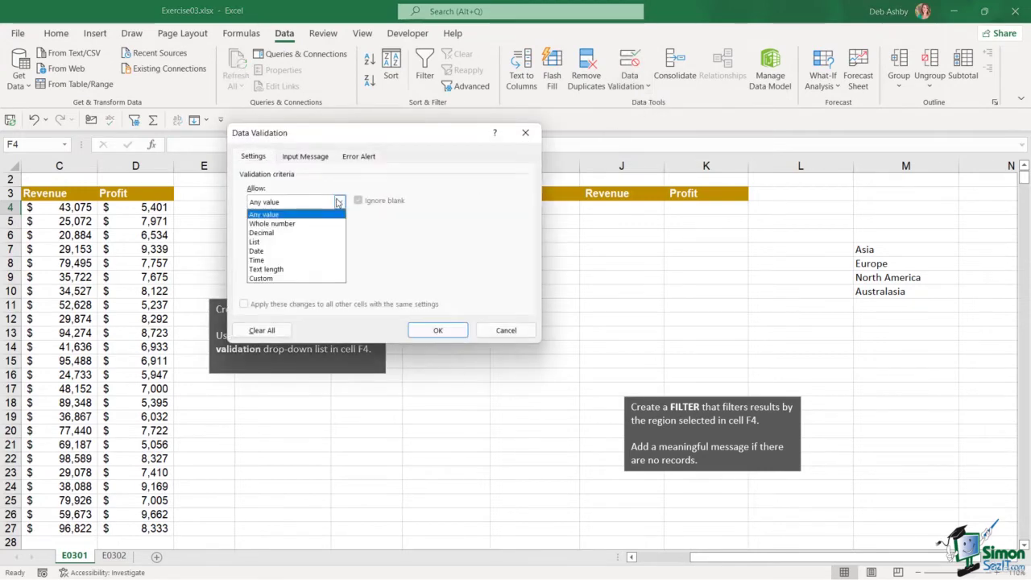
pyautogui.click(299, 242)
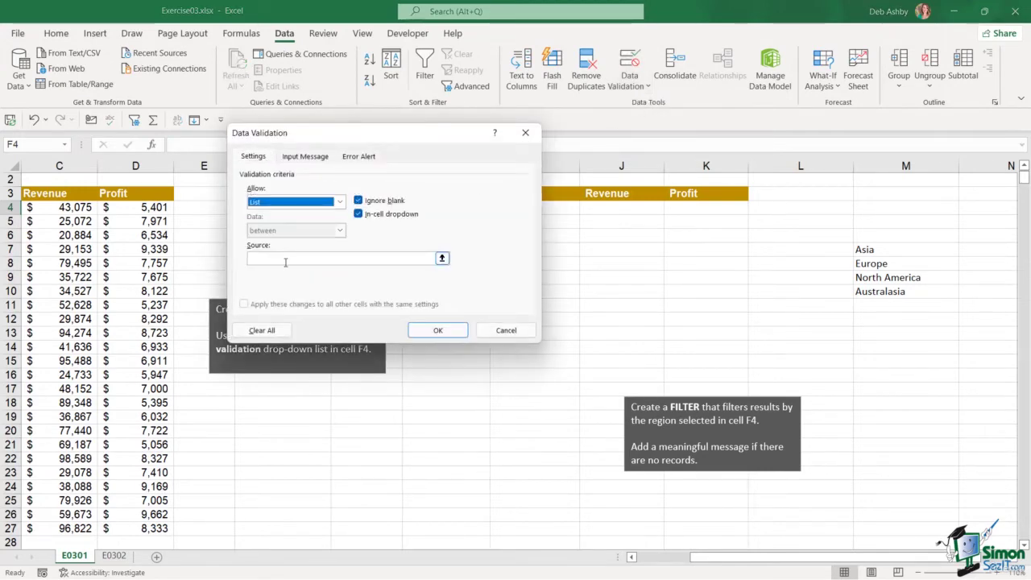
pyautogui.click(286, 260)
pyautogui.moveTo(892, 249); pyautogui.dragTo(888, 293)
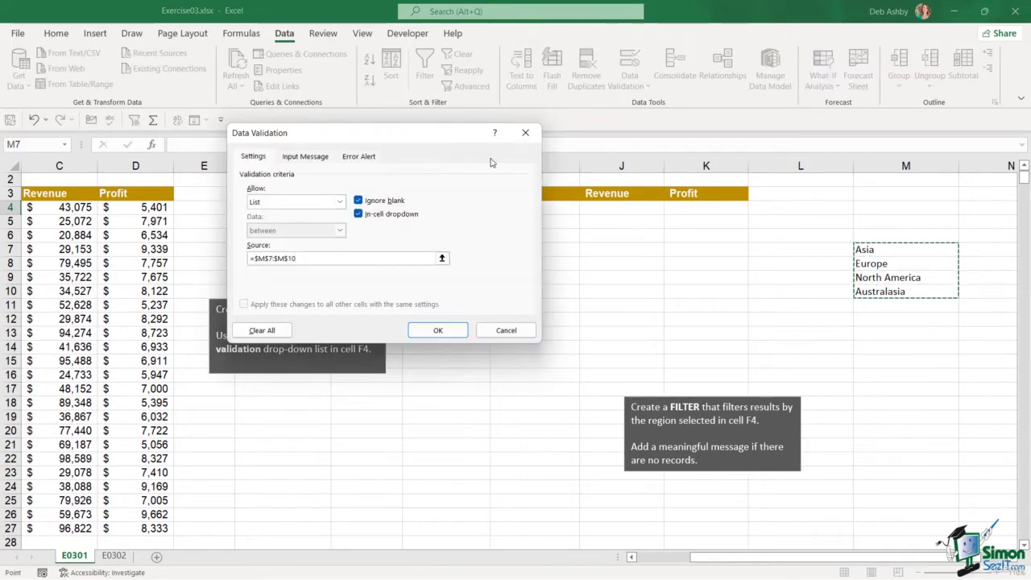
pyautogui.click(437, 329)
# Pick North America, then Australasia, from F4's region drop-down.
pyautogui.click(337, 209)
pyautogui.click(279, 240)
pyautogui.click(337, 208)
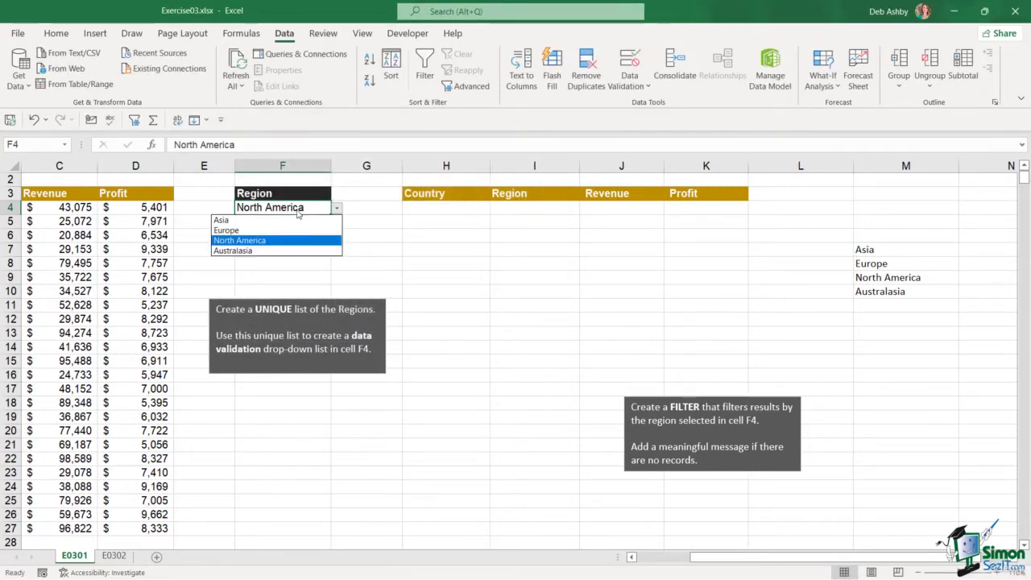
pyautogui.click(279, 250)
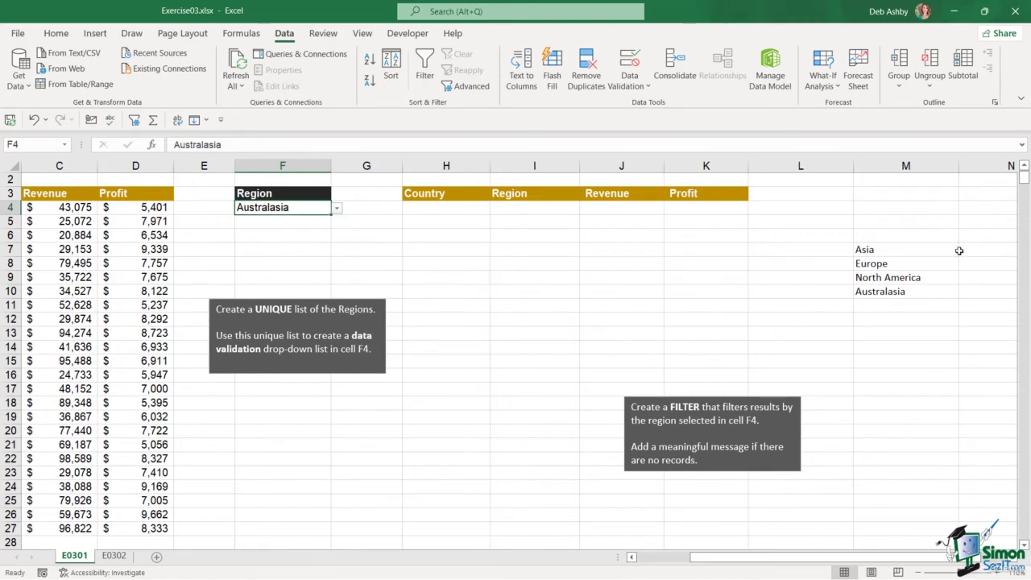
# Hide helper column M and return the selection to cell F4.
pyautogui.click(894, 166)
pyautogui.rightClick(895, 166)
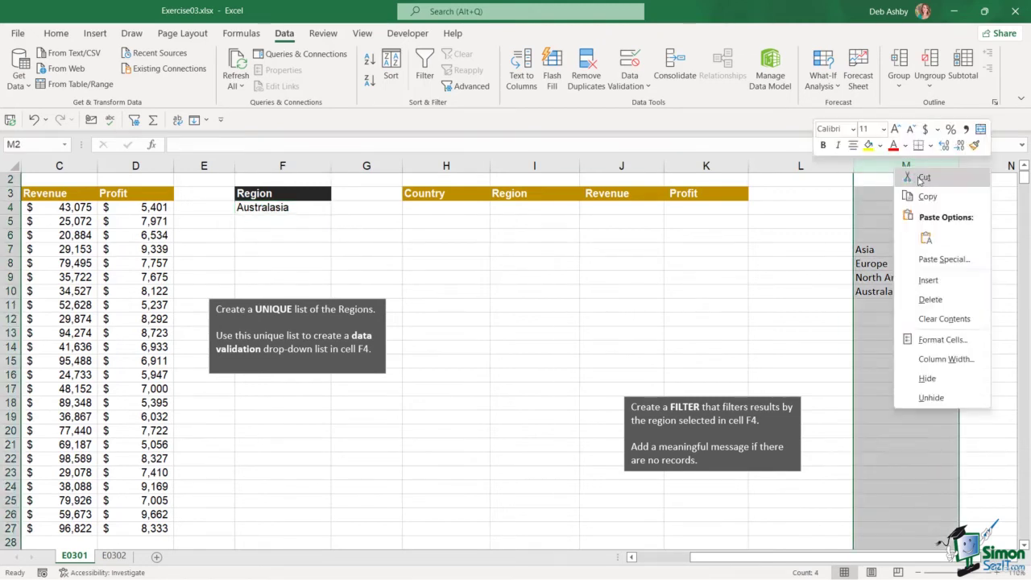
pyautogui.click(927, 378)
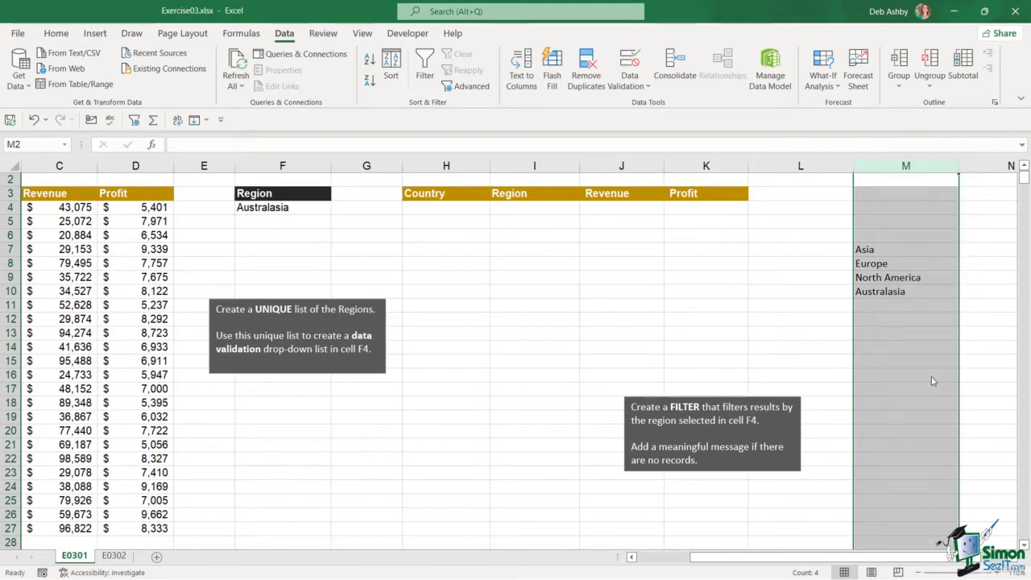
pyautogui.click(894, 304)
pyautogui.click(553, 373)
pyautogui.press('Left')
pyautogui.press('Left')
pyautogui.press('Left')
pyautogui.press('Up')
pyautogui.press('Up')
pyautogui.press('Up')
pyautogui.press('Up')
pyautogui.press('Up')
pyautogui.press('Up')
pyautogui.press('Up')
pyautogui.press('Up')
pyautogui.press('Up')
pyautogui.press('Up')
pyautogui.press('Up')
pyautogui.press('Up')
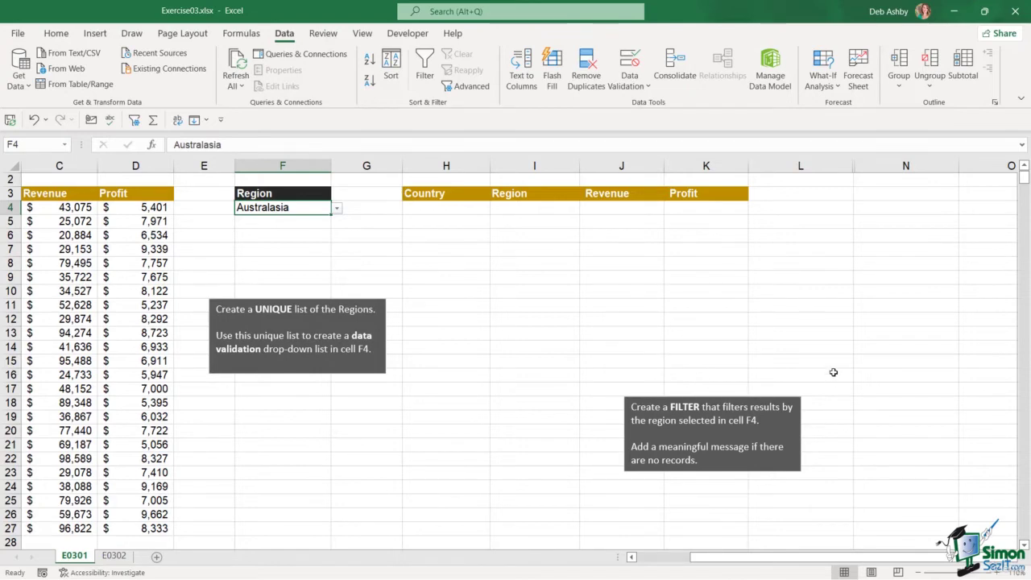
pyautogui.moveTo(770, 559); pyautogui.dragTo(715, 559)
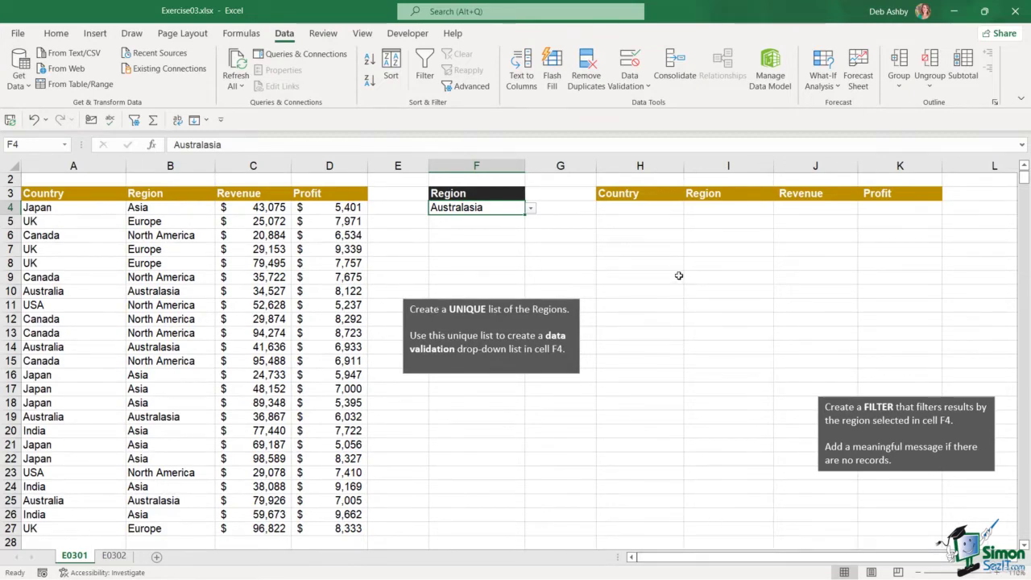
# Type =FILTER(A4:D27,B4:B27=F4,"No Records") in H4 to list rows matching F4's region.
pyautogui.click(616, 207)
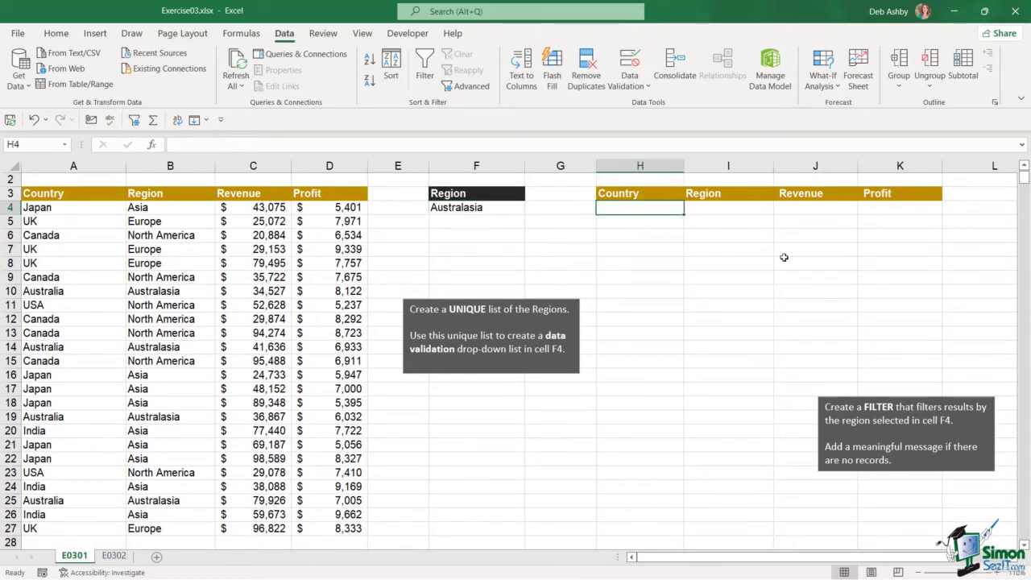
pyautogui.write('=FIL')
pyautogui.write('TER')
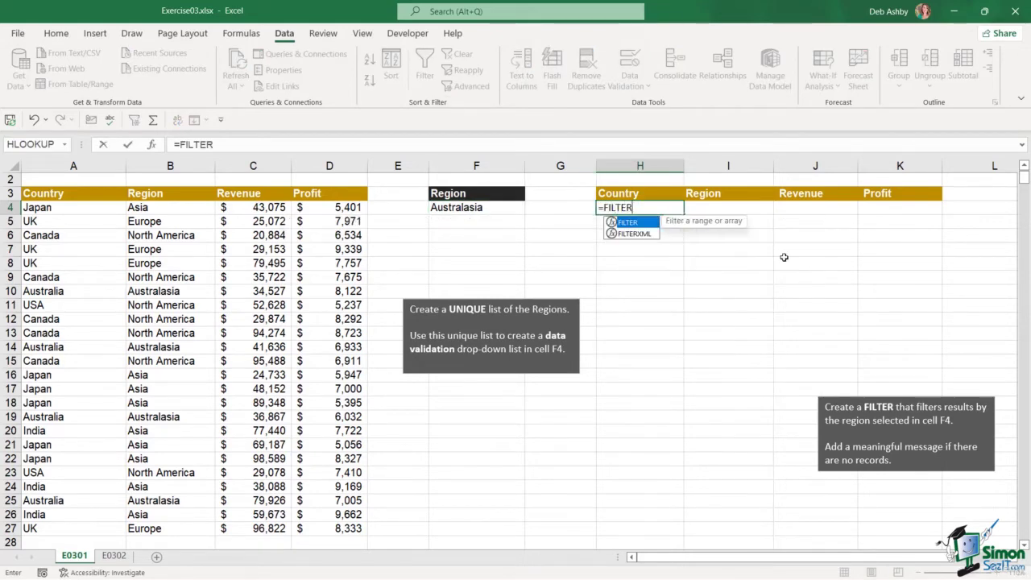
pyautogui.write('(')
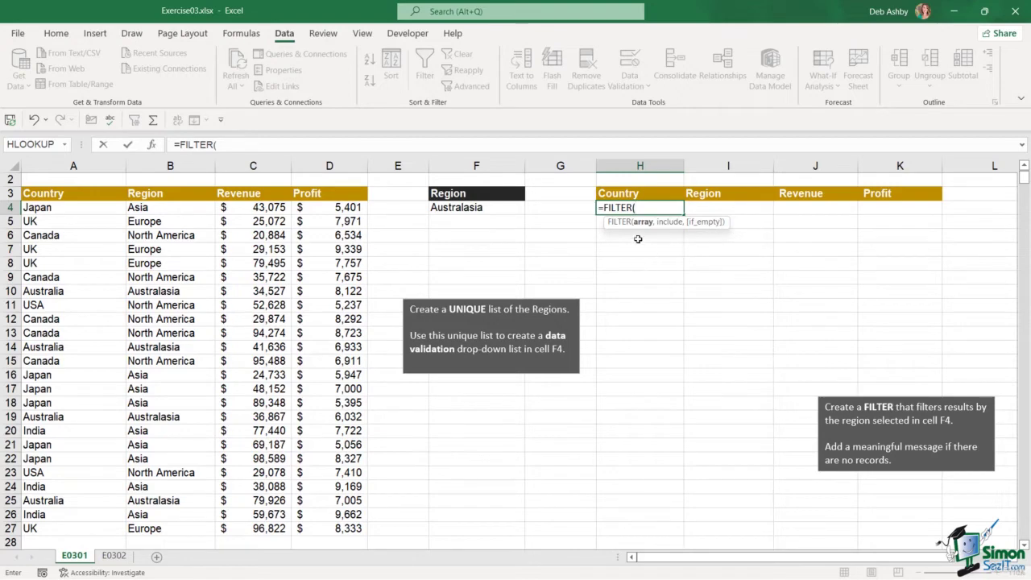
pyautogui.moveTo(73, 208); pyautogui.dragTo(329, 529)
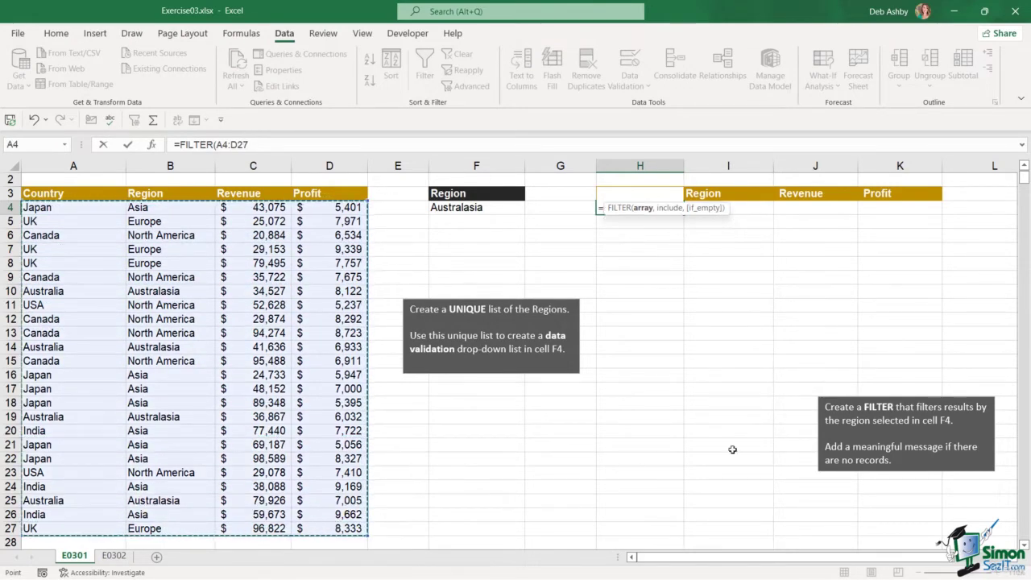
pyautogui.write(',')
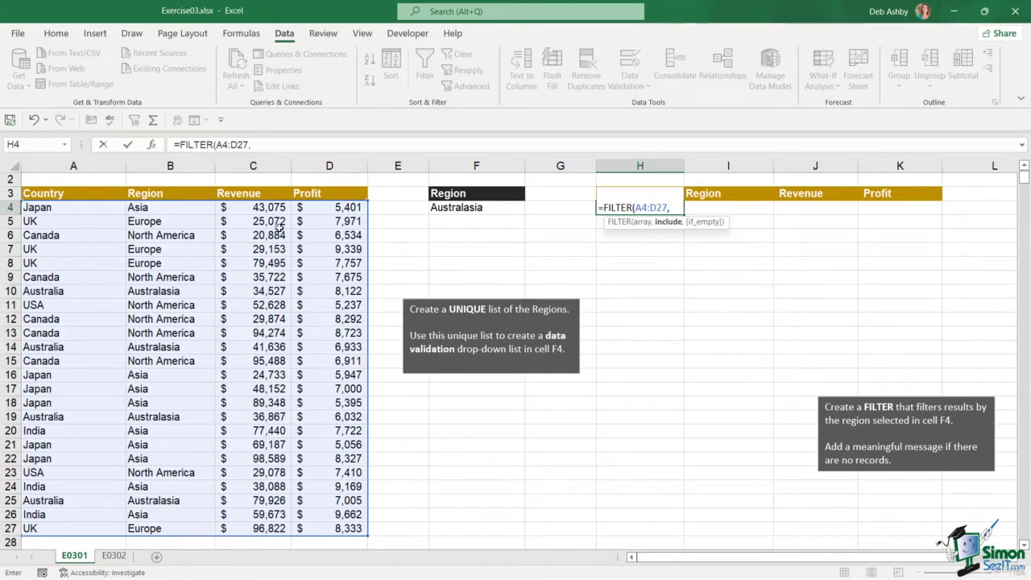
pyautogui.moveTo(151, 206); pyautogui.dragTo(172, 528)
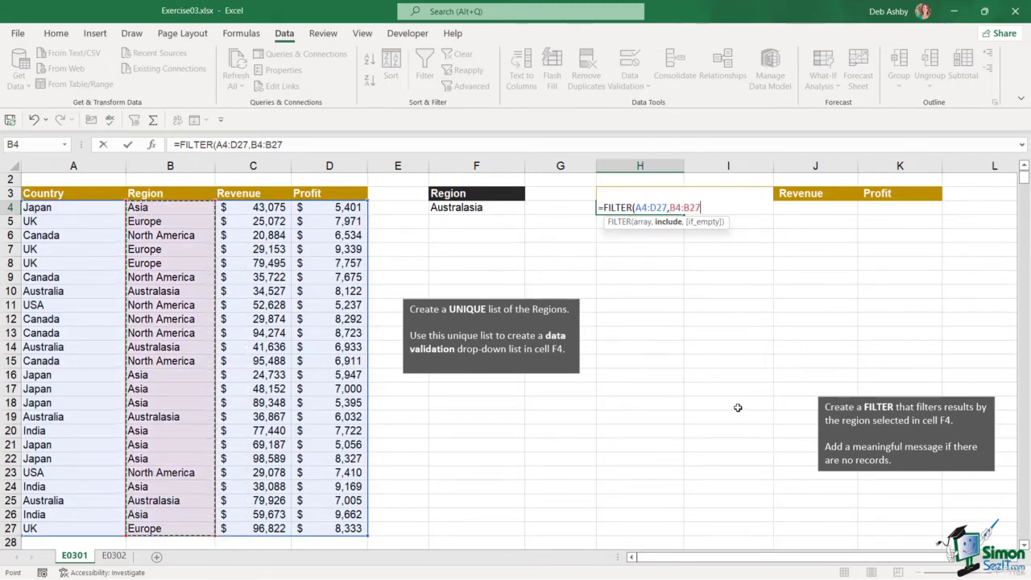
pyautogui.write('=')
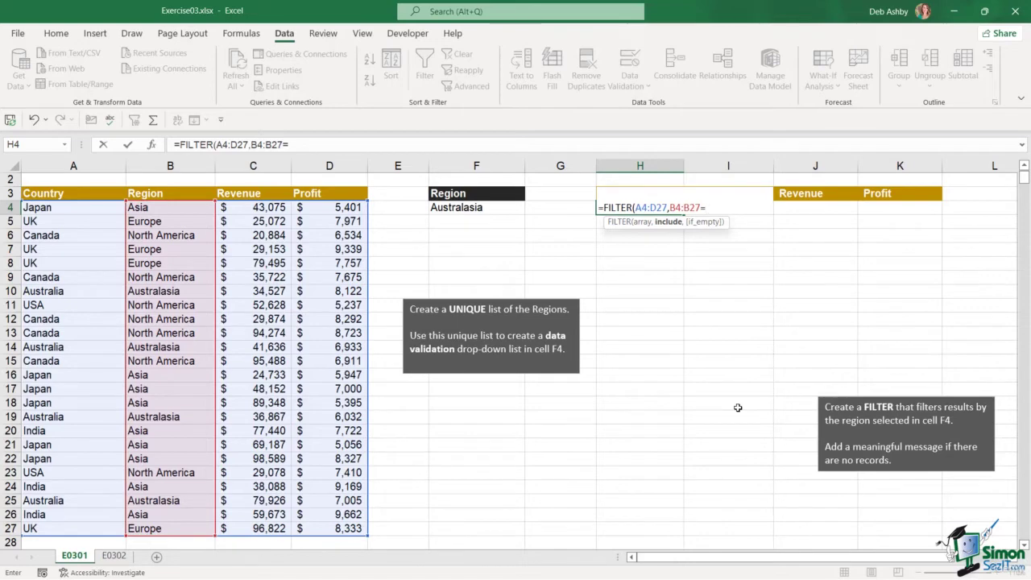
pyautogui.click(476, 209)
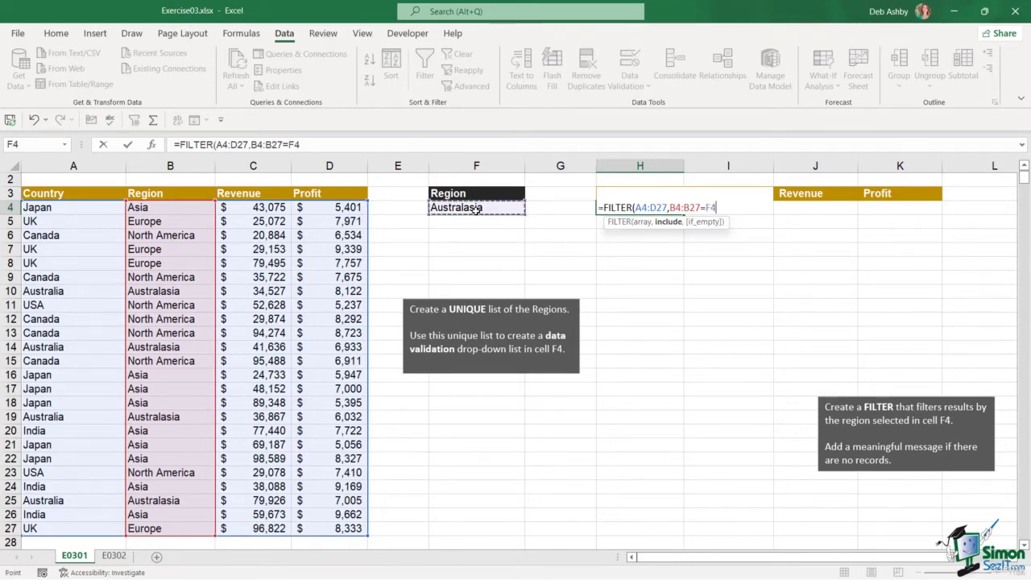
pyautogui.write(',')
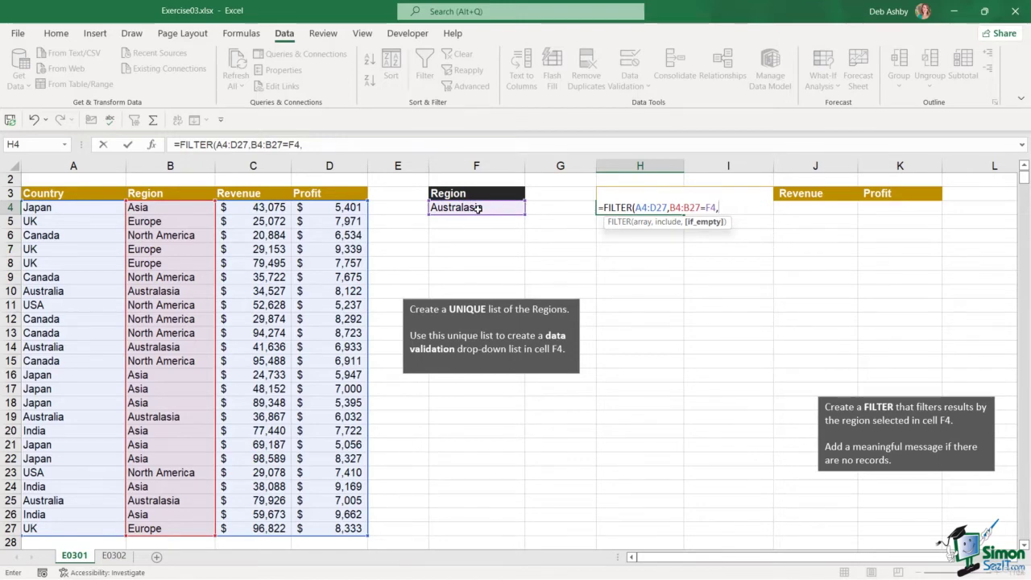
pyautogui.write('"No ')
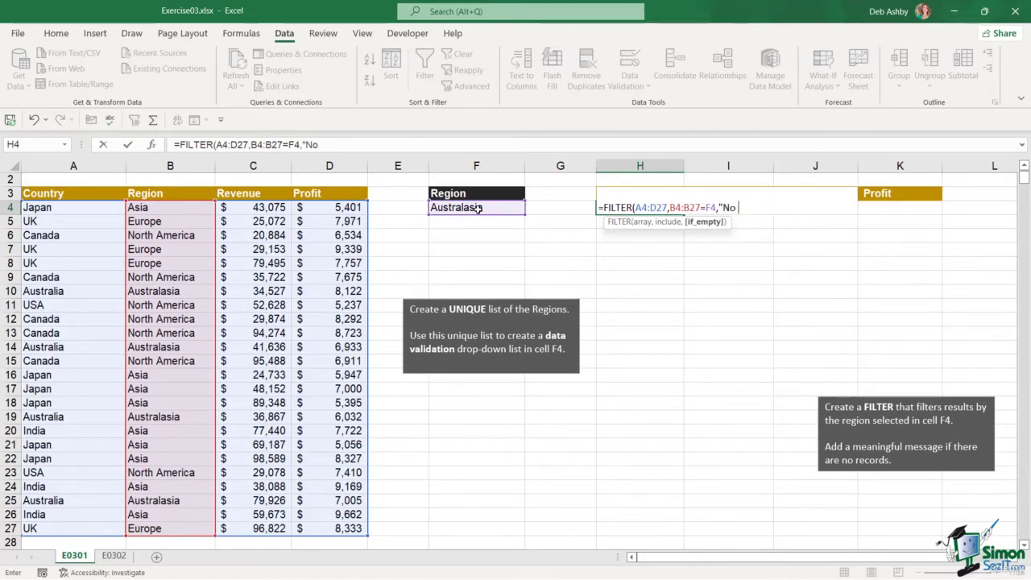
pyautogui.write('Records')
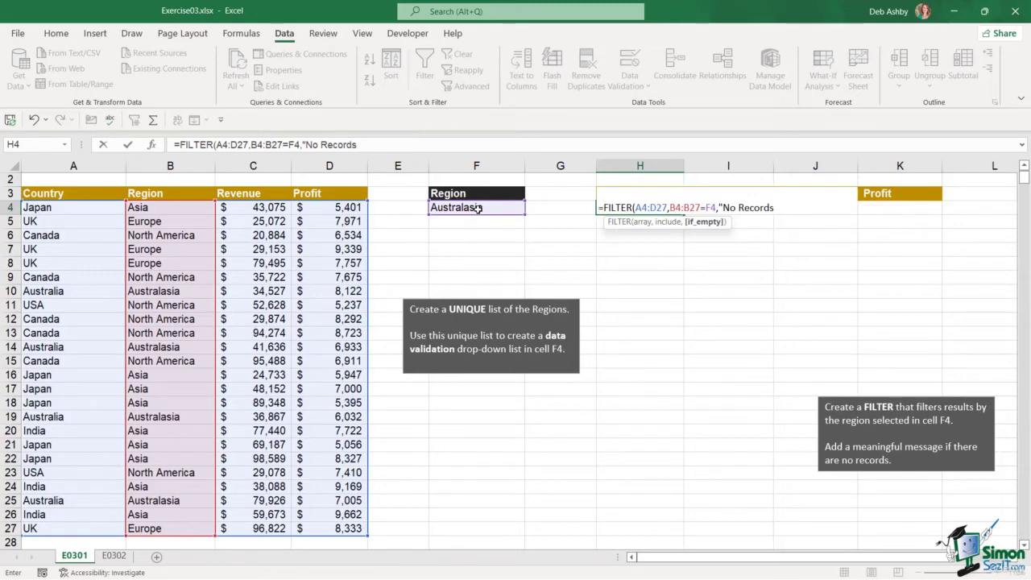
pyautogui.write('")')
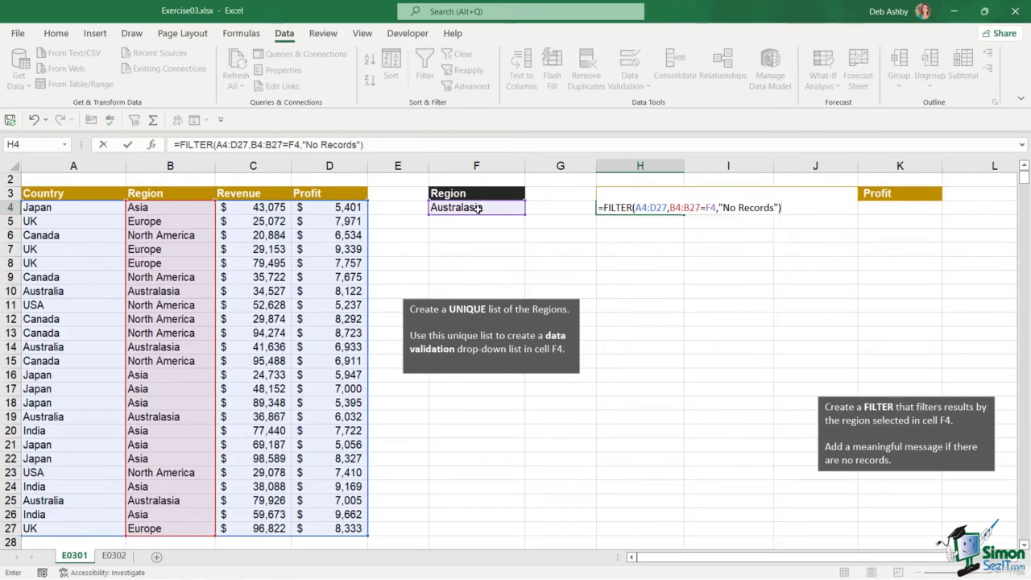
# Confirm the FILTER formula, test it by choosing Europe in F4, then go to sheet E0302.
pyautogui.press('Return')
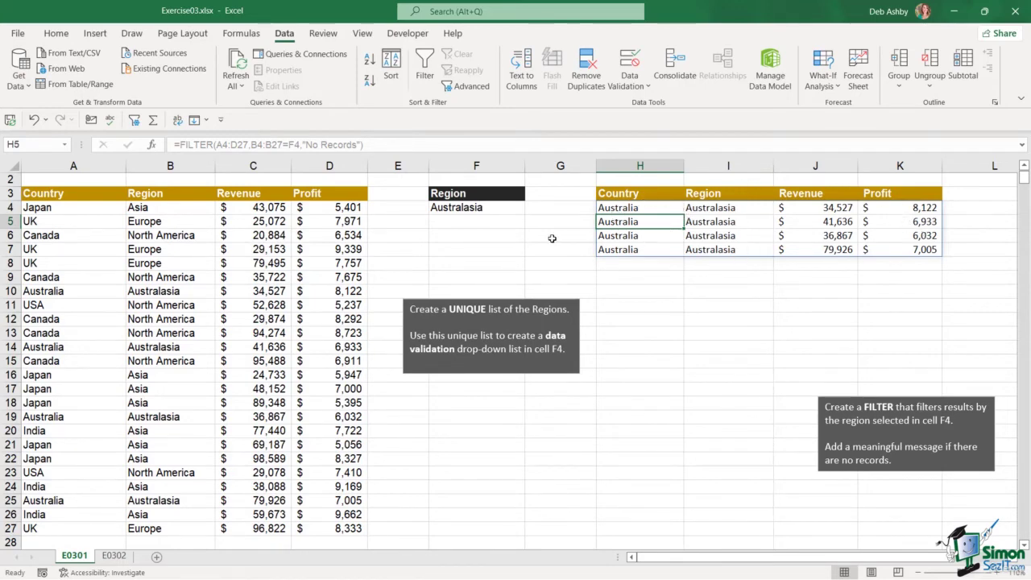
pyautogui.click(512, 210)
pyautogui.click(530, 208)
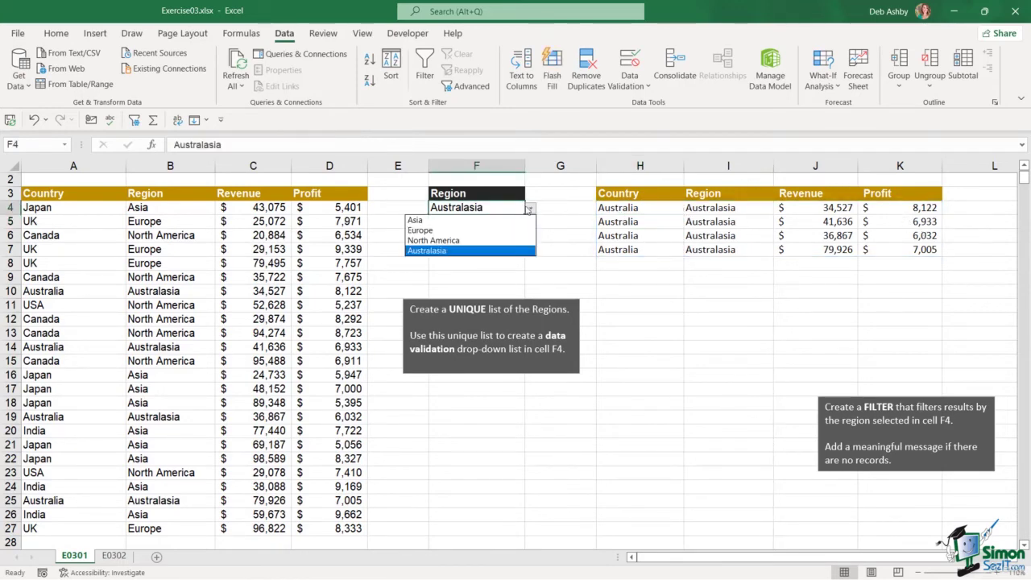
pyautogui.click(435, 231)
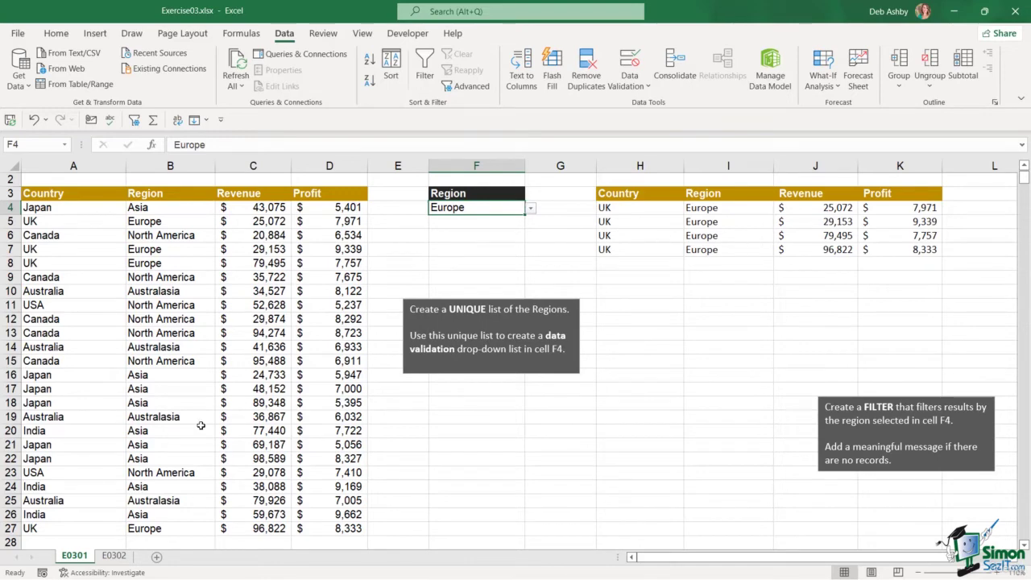
pyautogui.click(114, 556)
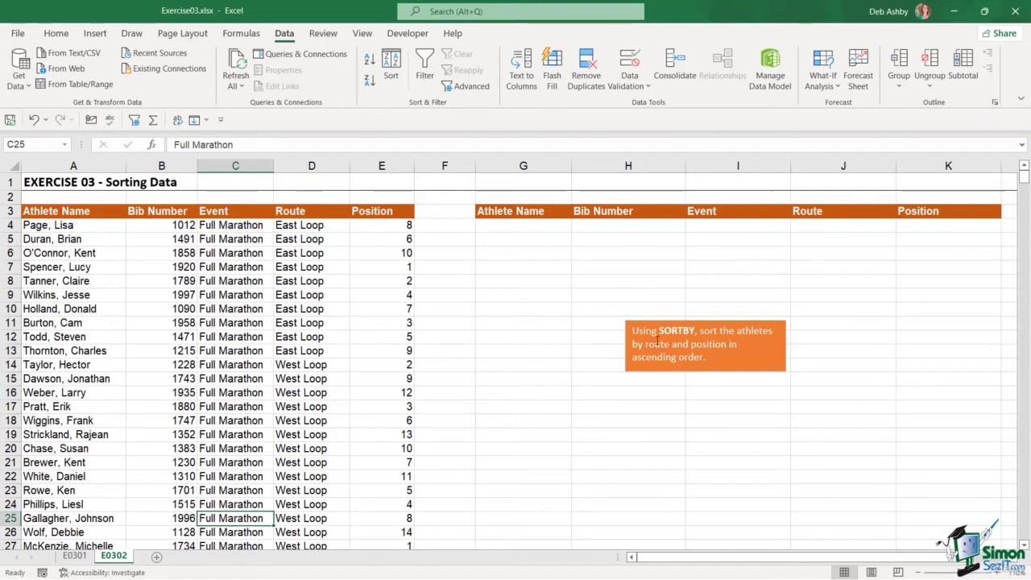
# Begin =SORTBY(A4:E27, in G4 with the whole athlete table as the array to sort.
pyautogui.click(520, 227)
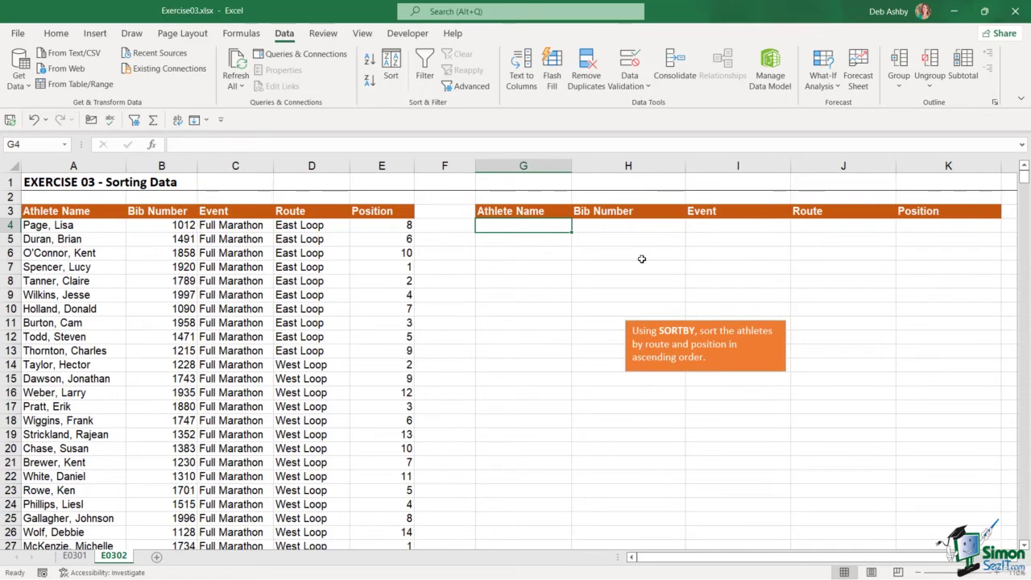
pyautogui.write('=SOR')
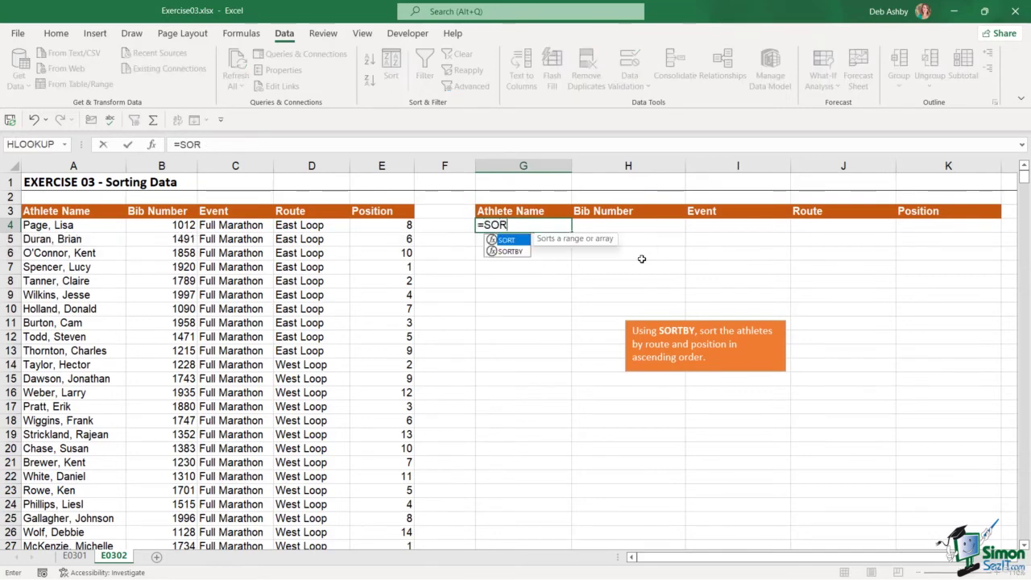
pyautogui.write('TBY(')
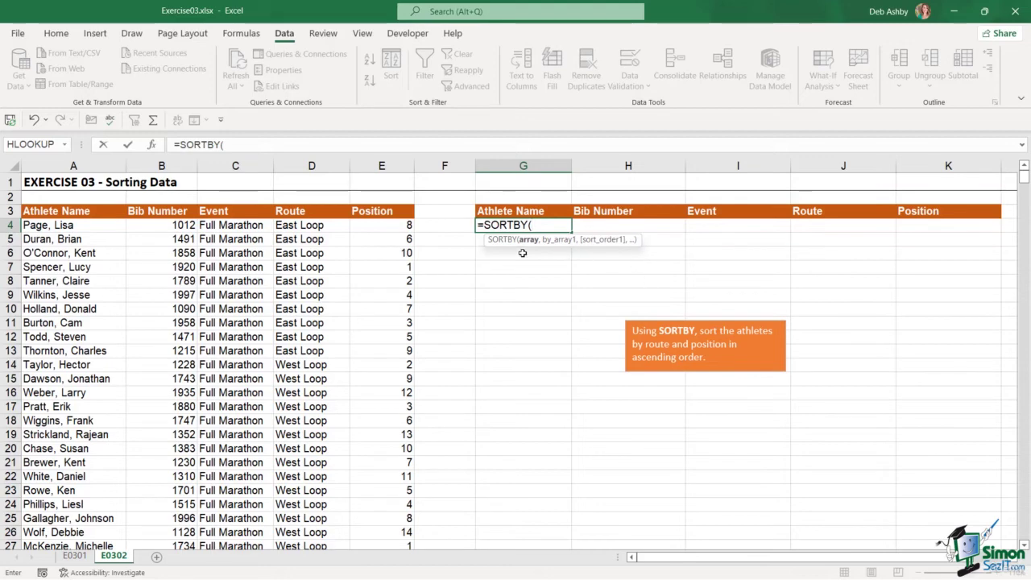
pyautogui.moveTo(41, 225); pyautogui.dragTo(363, 515)
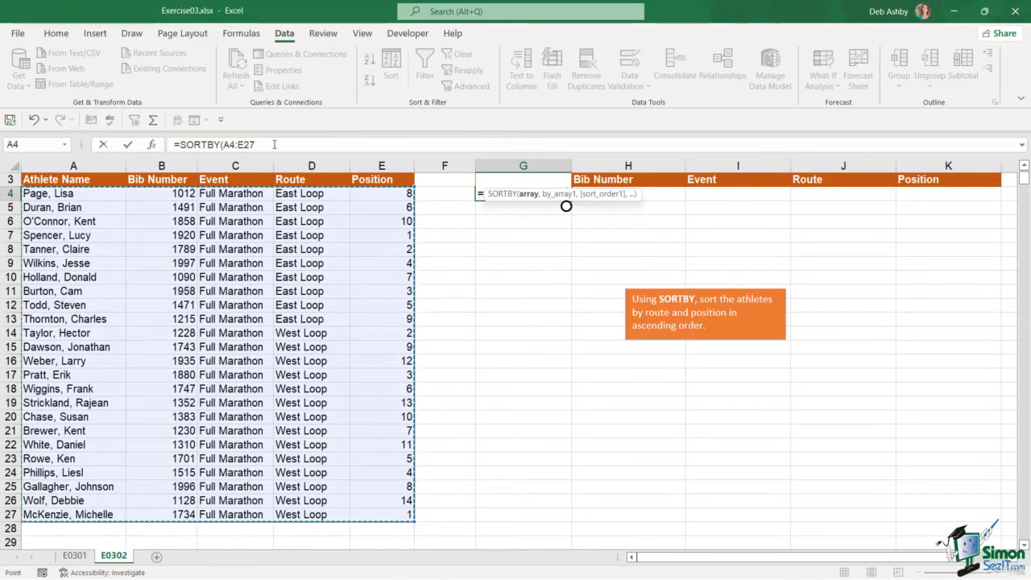
pyautogui.click(375, 138)
pyautogui.write(',')
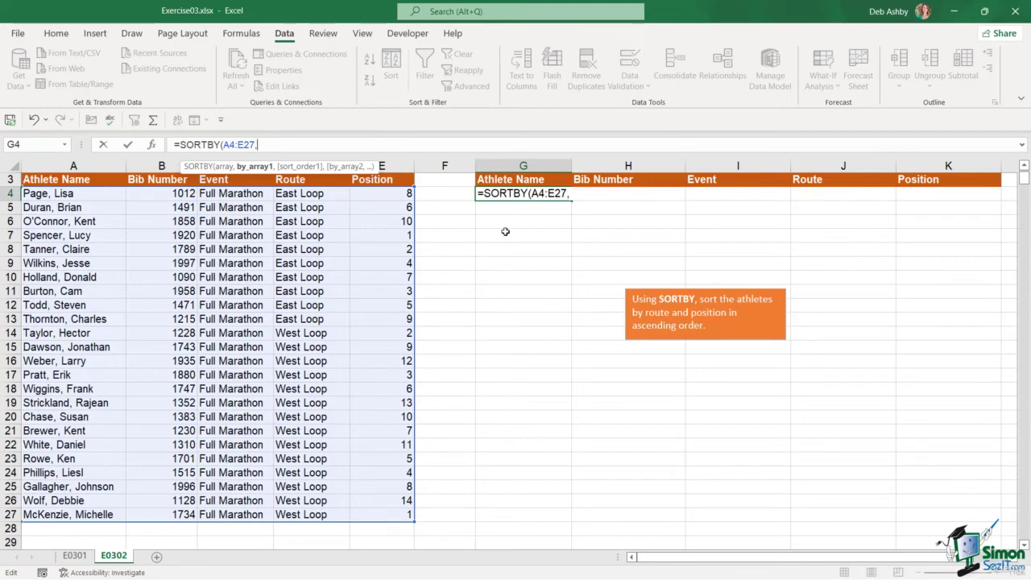
pyautogui.scroll(1, 505, 231)
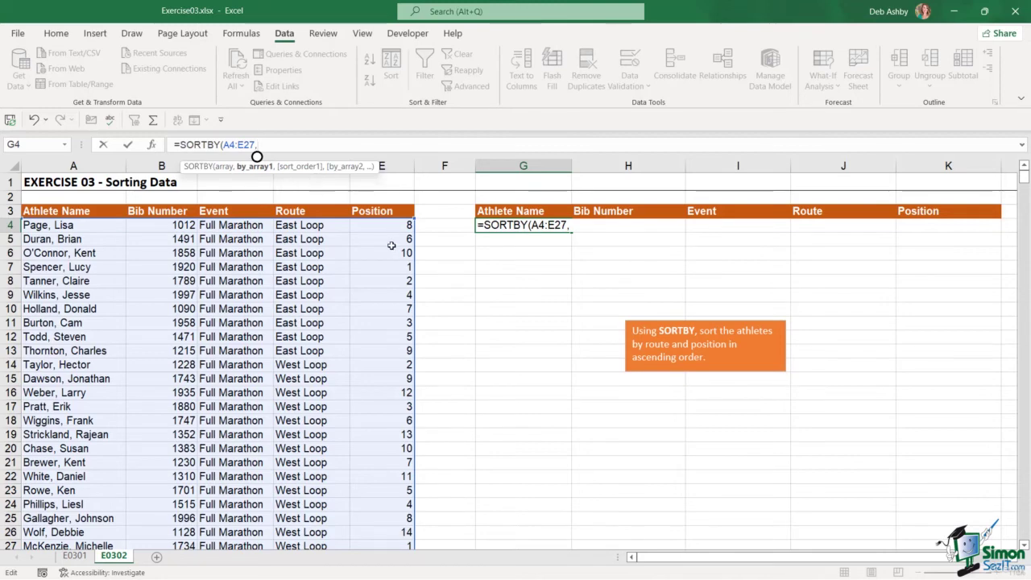
# Complete =SORTBY(A4:E27,D4:D27,1,E4:E27,1) to sort athletes ascending by route, then position.
pyautogui.moveTo(307, 226); pyautogui.dragTo(308, 532)
pyautogui.write(',')
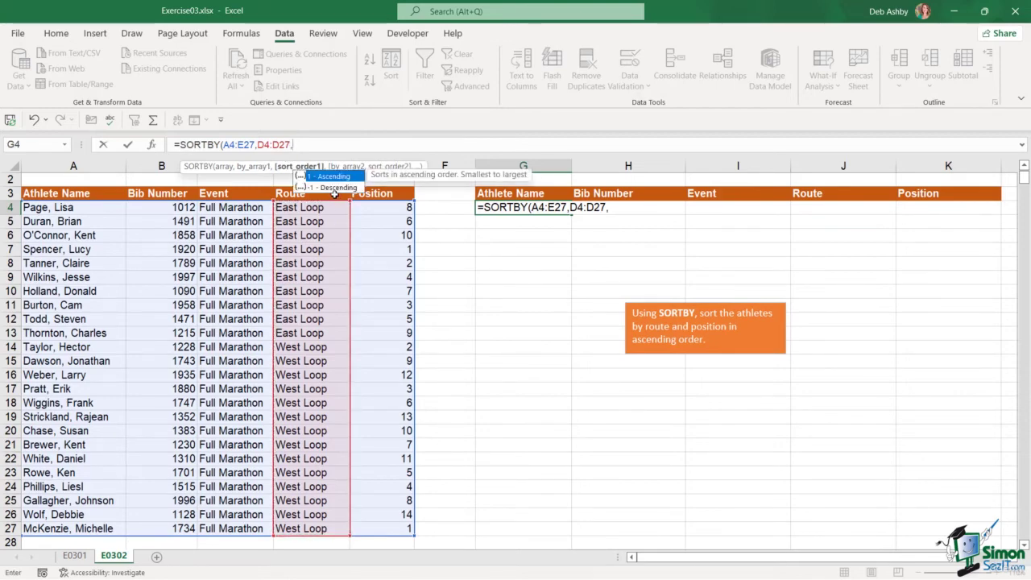
pyautogui.write('1,')
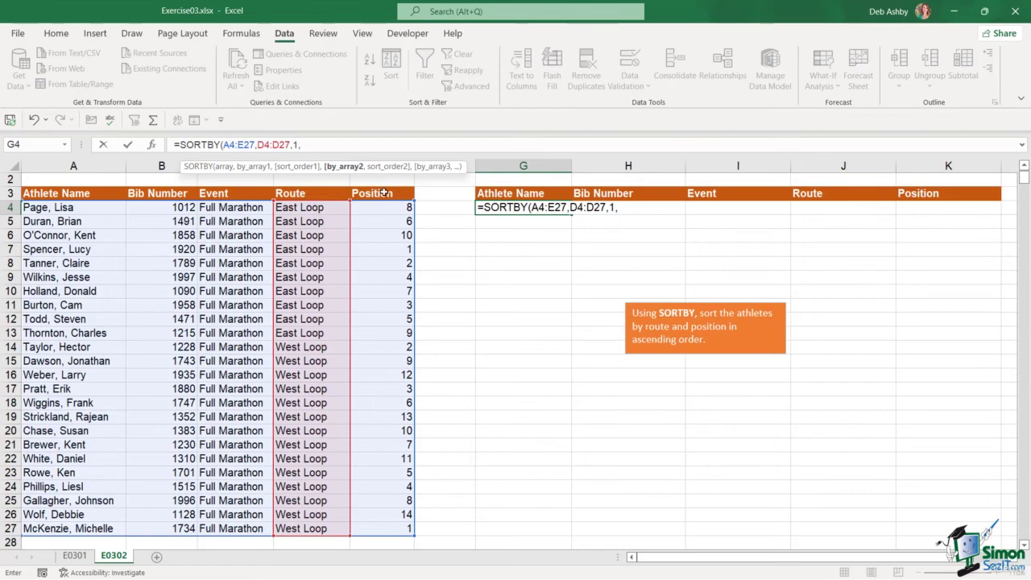
pyautogui.moveTo(379, 211); pyautogui.dragTo(376, 531)
pyautogui.write(',')
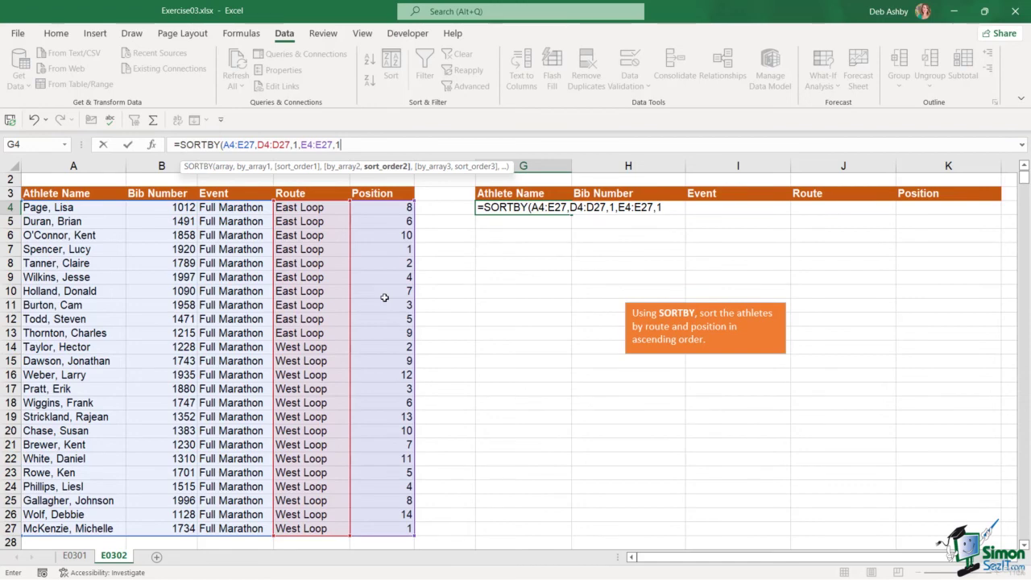
pyautogui.write('1)')
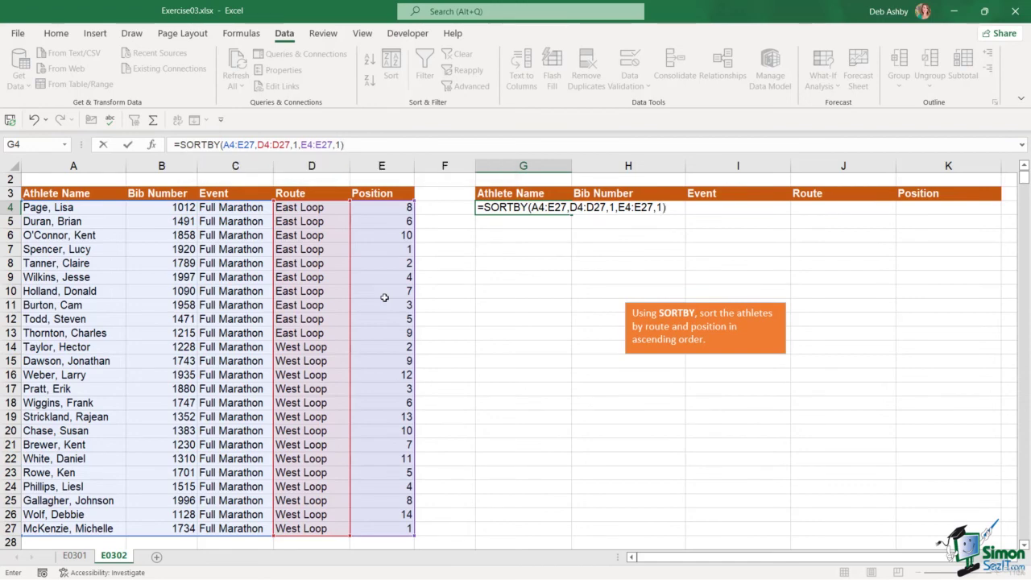
pyautogui.press('Return')
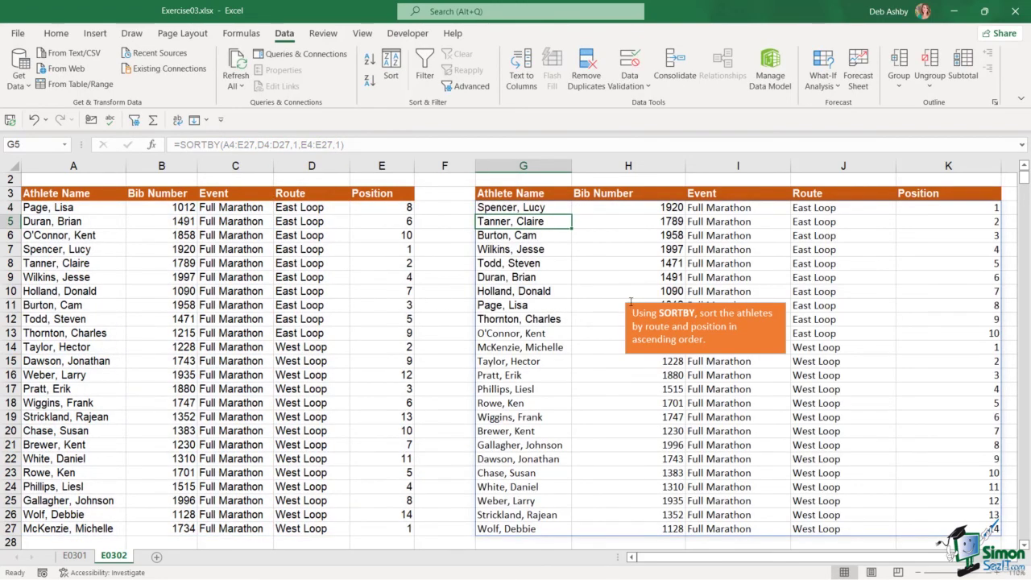